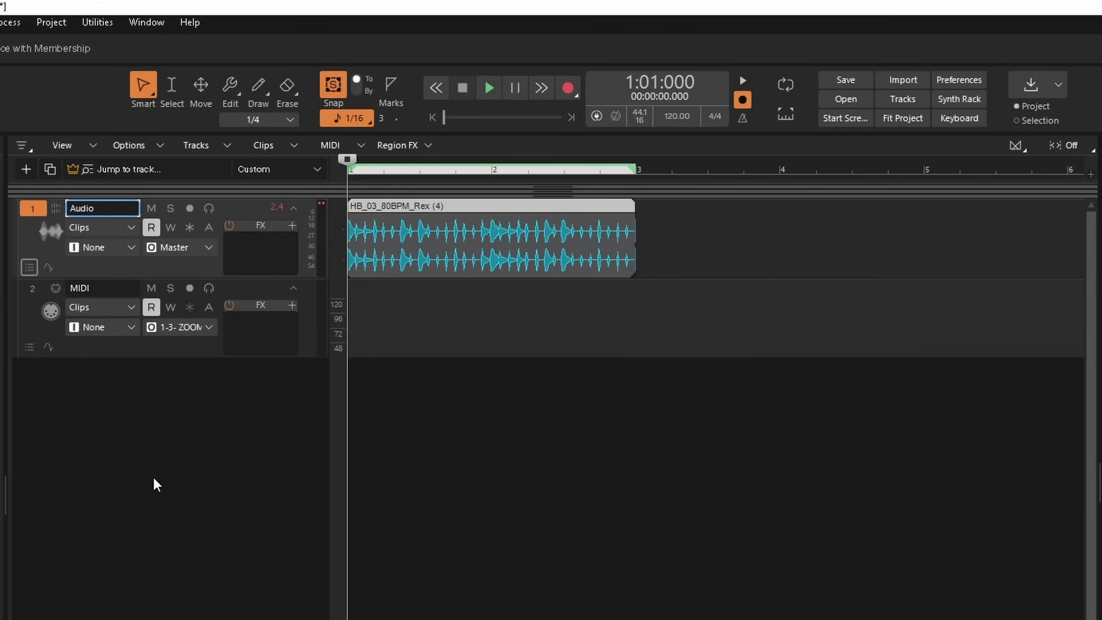
Trial-split the drum loop at 2:01:000, then undo so it stays one clip.
{"action": "left_click", "coordinate": [491, 171]}
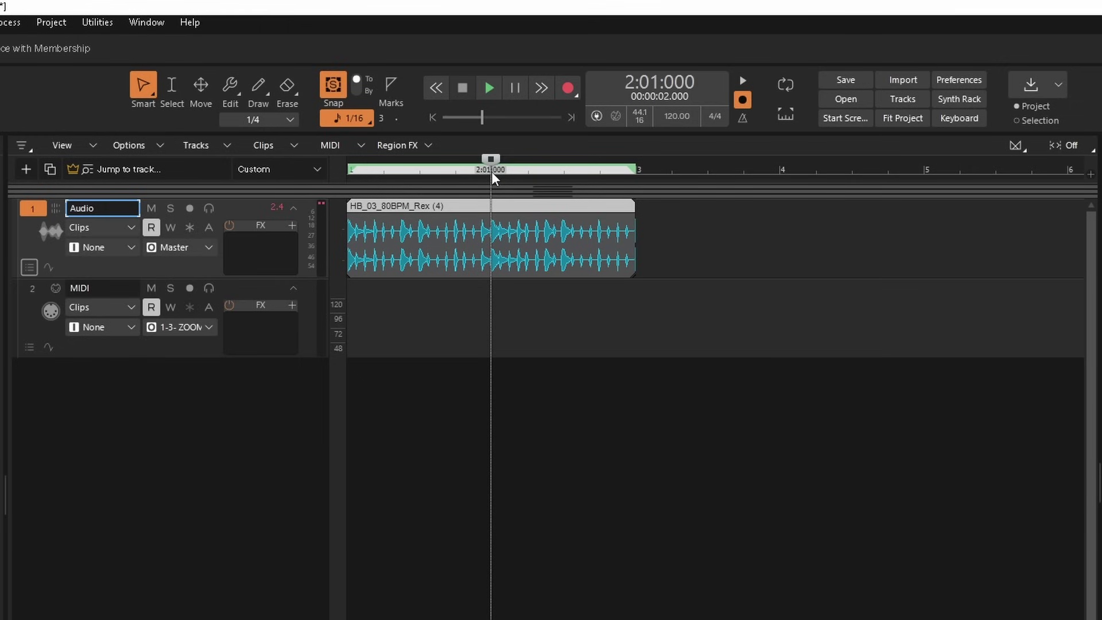
{"action": "right_click", "coordinate": [500, 221]}
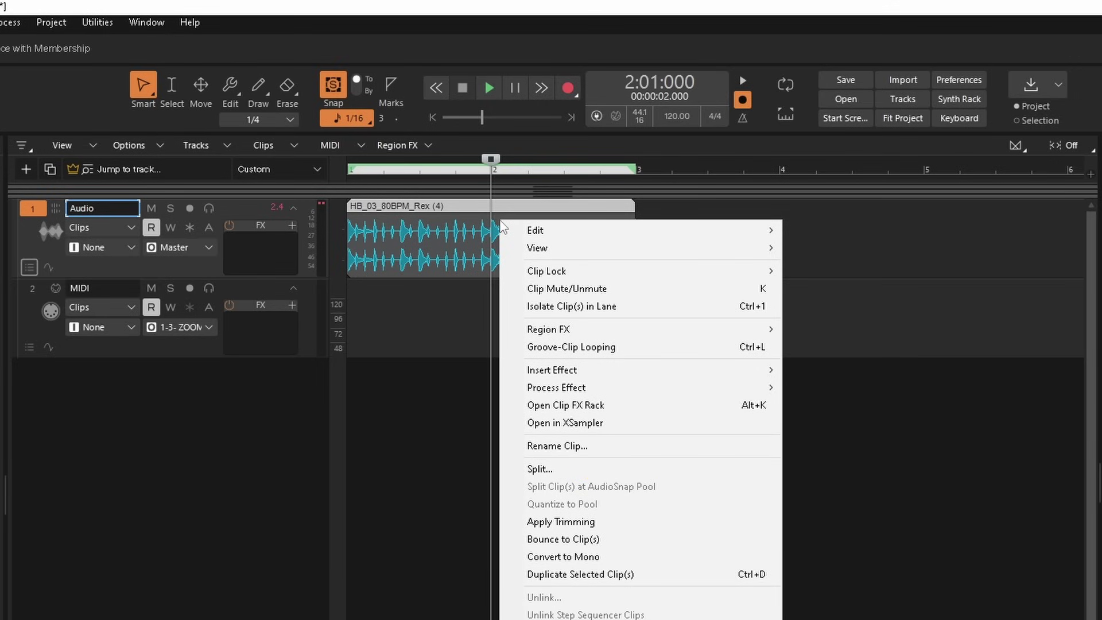
{"action": "left_click", "coordinate": [533, 469]}
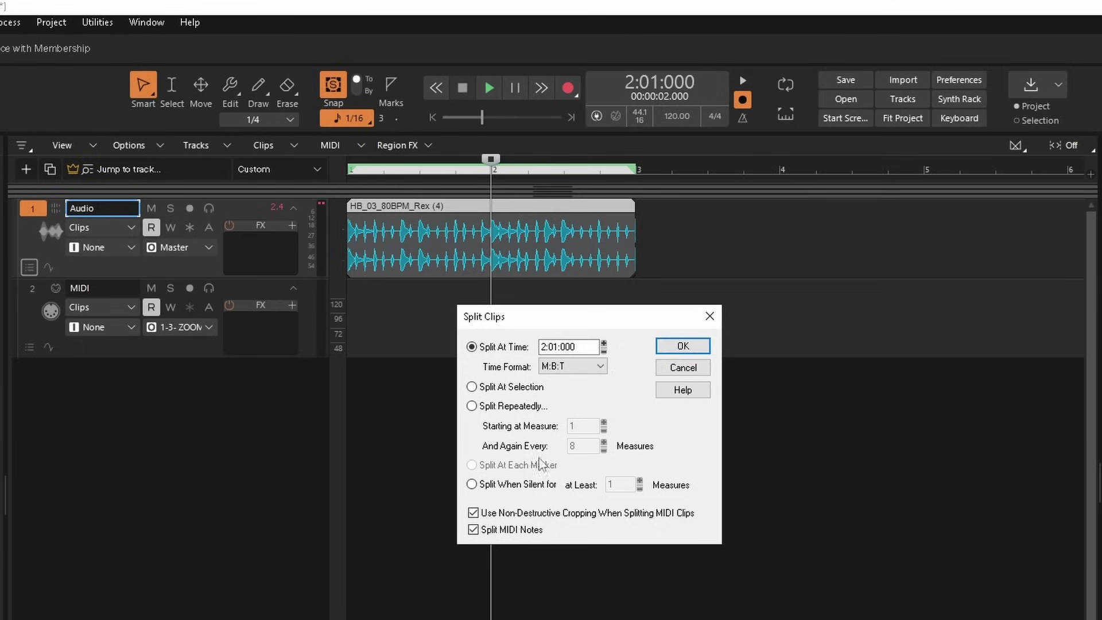
{"action": "left_click", "coordinate": [668, 347]}
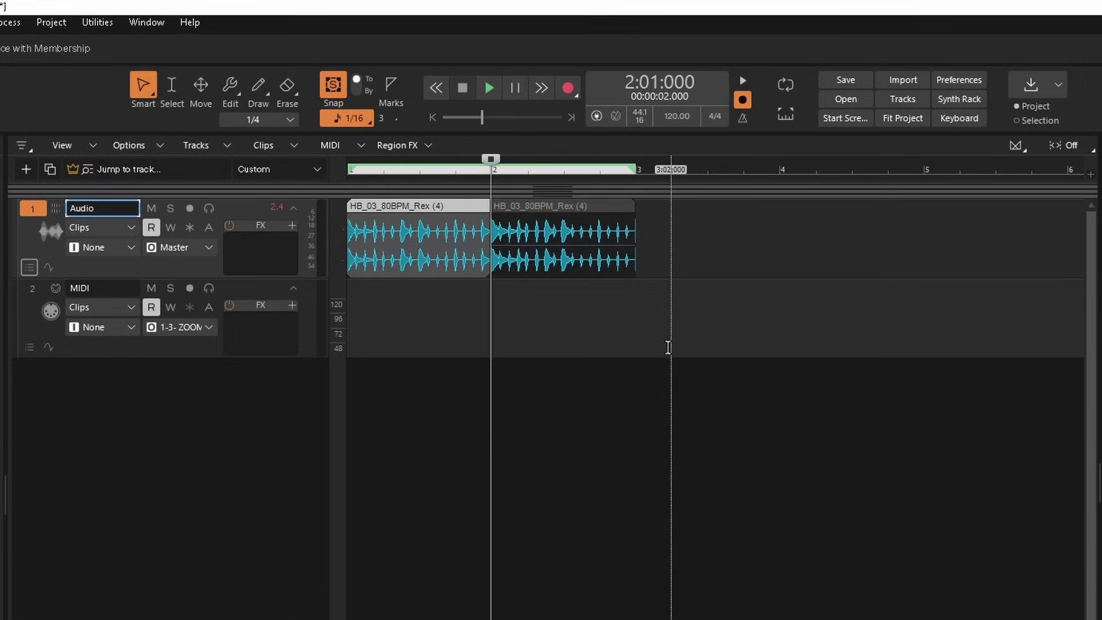
{"action": "key", "text": "ctrl+z"}
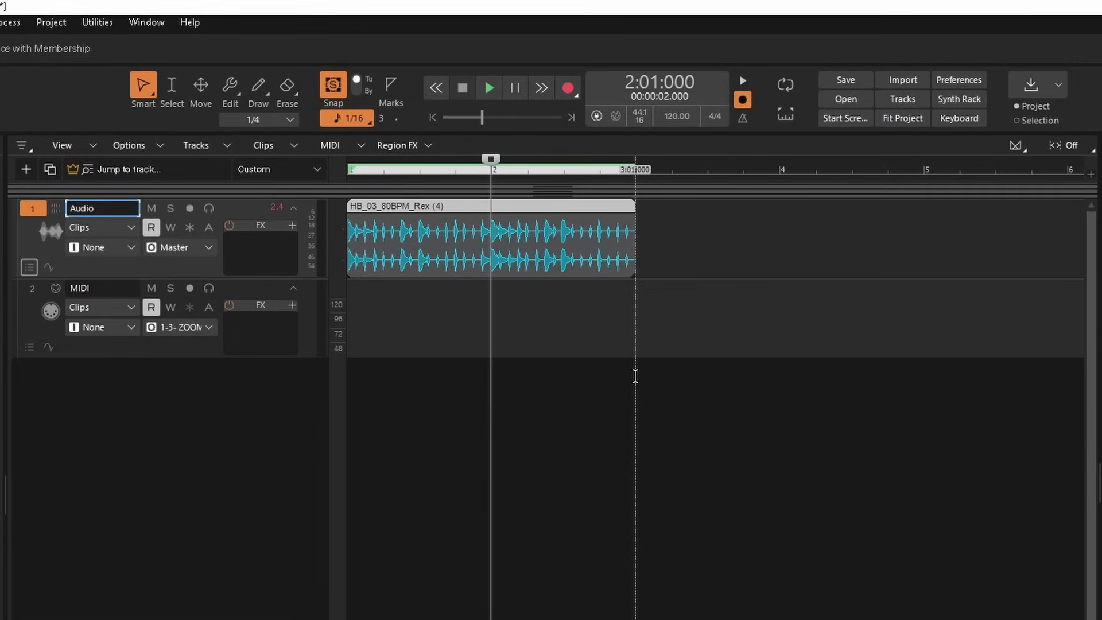
Change the Edit tool's mode to Split.
{"action": "key", "text": "F8"}
{"action": "key", "text": "F8"}
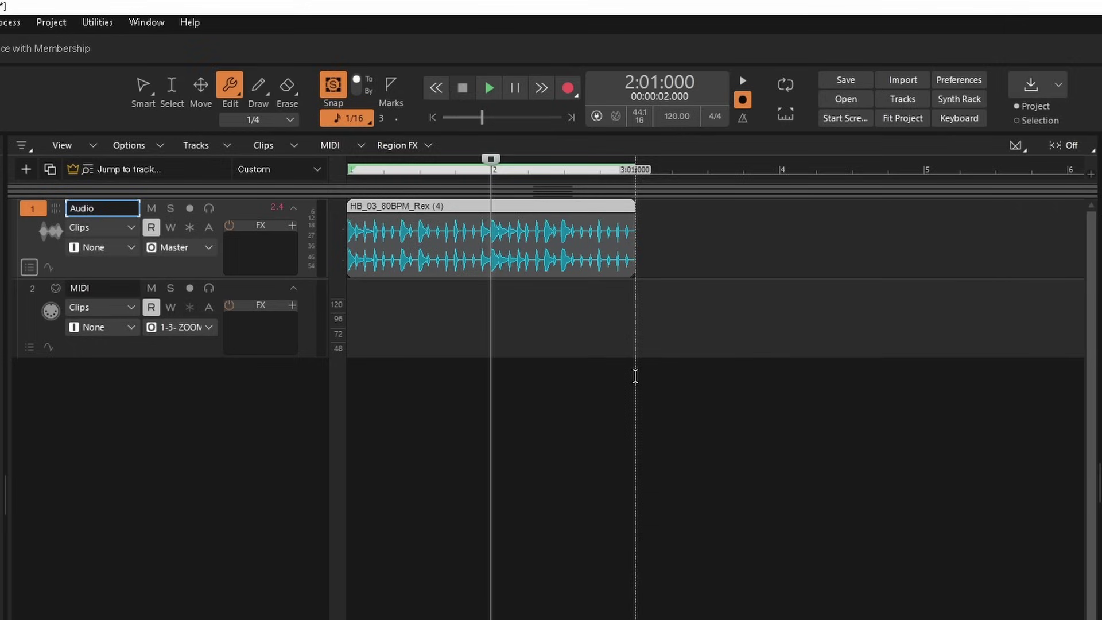
{"action": "left_click", "coordinate": [234, 89]}
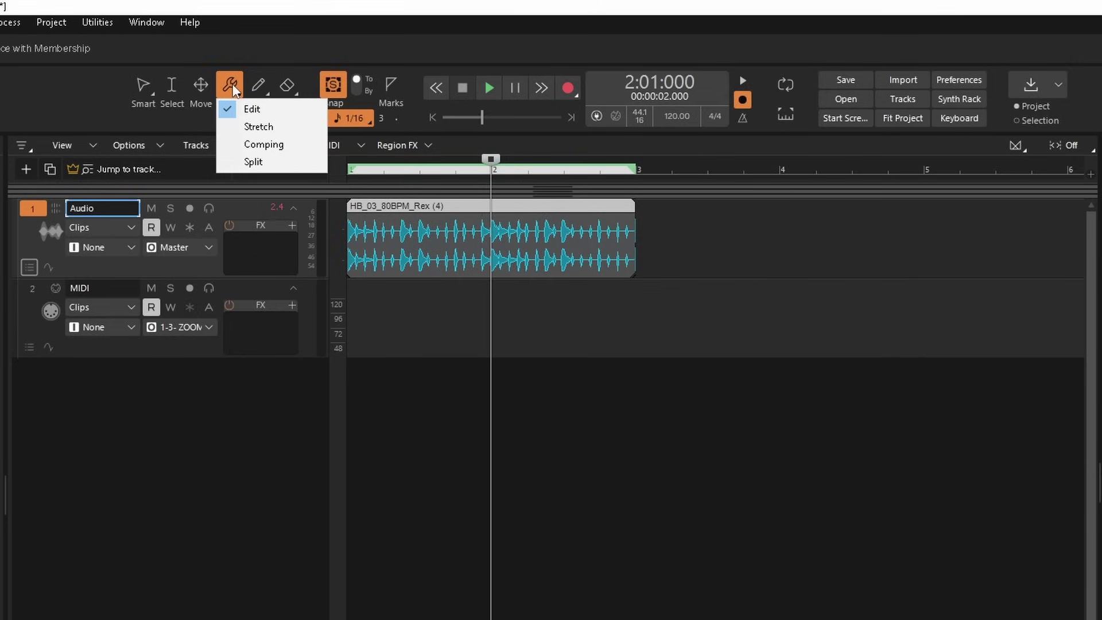
{"action": "left_click", "coordinate": [253, 161]}
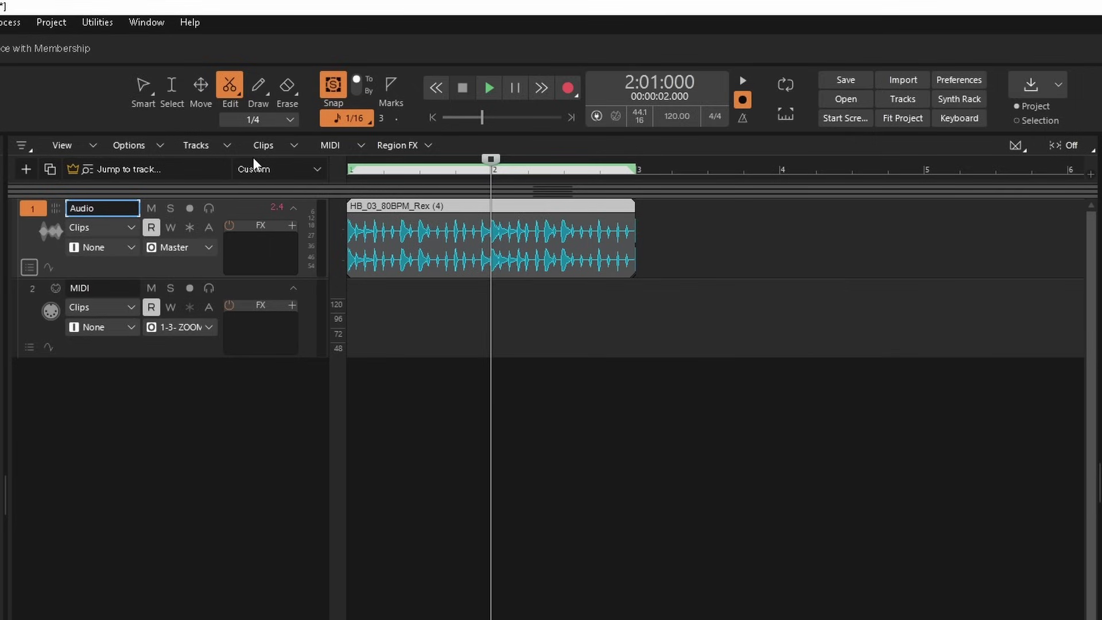
Cut the drum loop at 2:01:000 with the Split tool and return to Smart mode.
{"action": "left_click", "coordinate": [490, 217]}
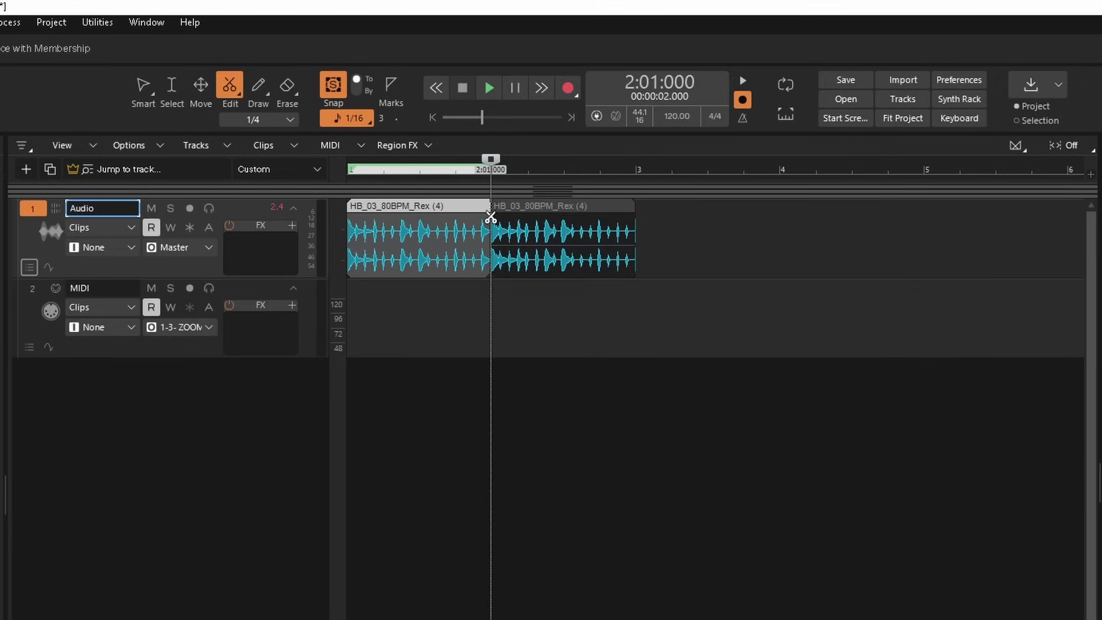
{"action": "key", "text": "F5"}
{"action": "left_click", "coordinate": [143, 86]}
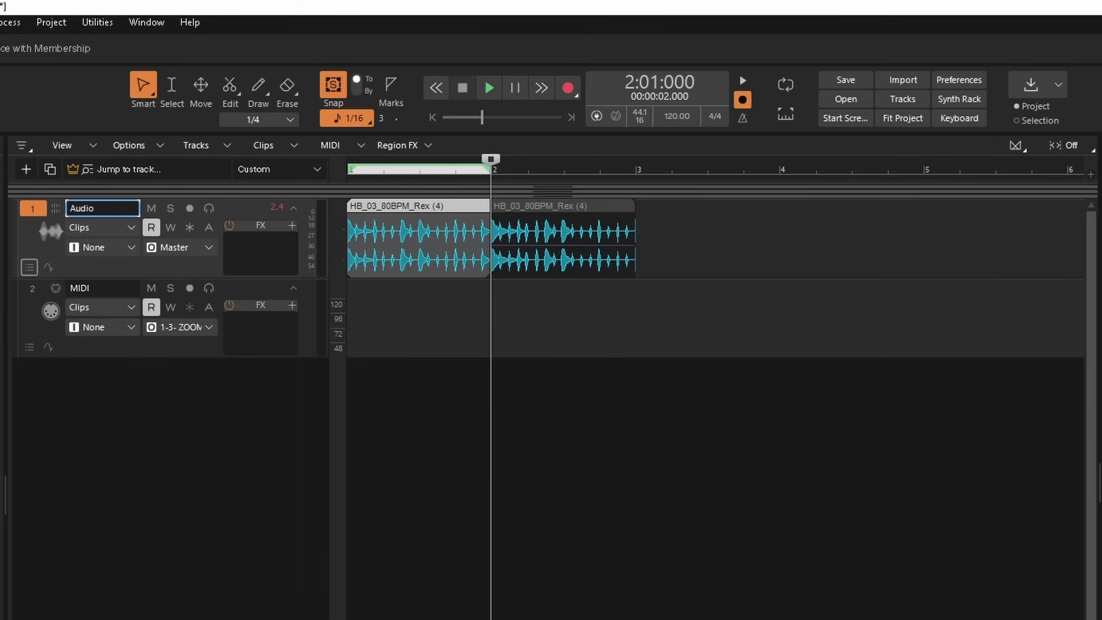
Remove the second clip after 2:01:000, keeping only the first-bar drum clip.
{"action": "right_click", "coordinate": [547, 222]}
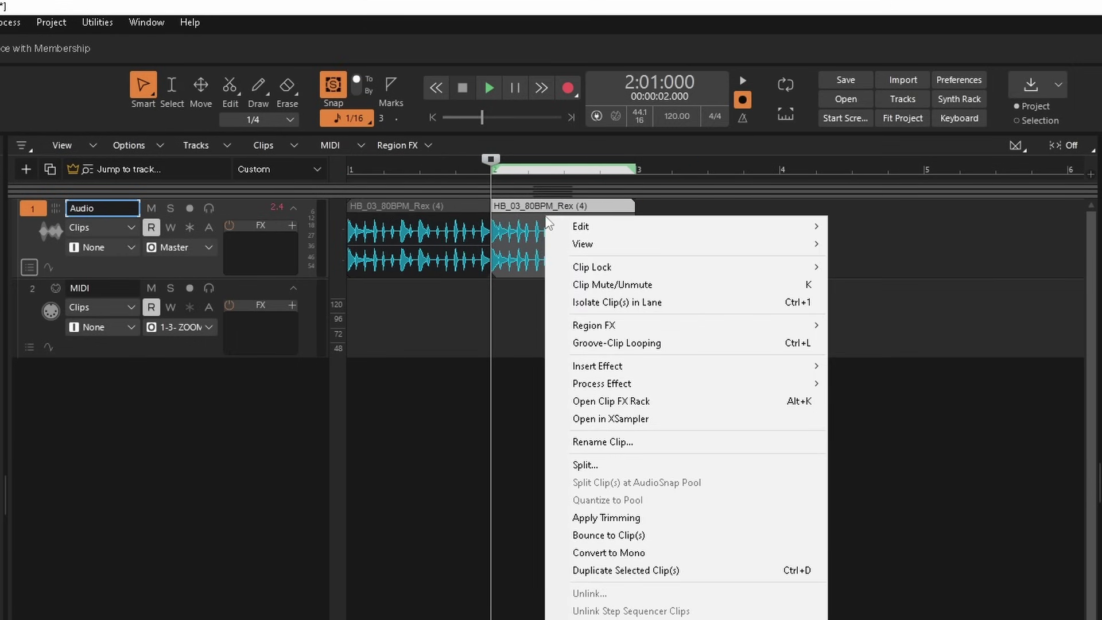
{"action": "mouse_move", "coordinate": [572, 235]}
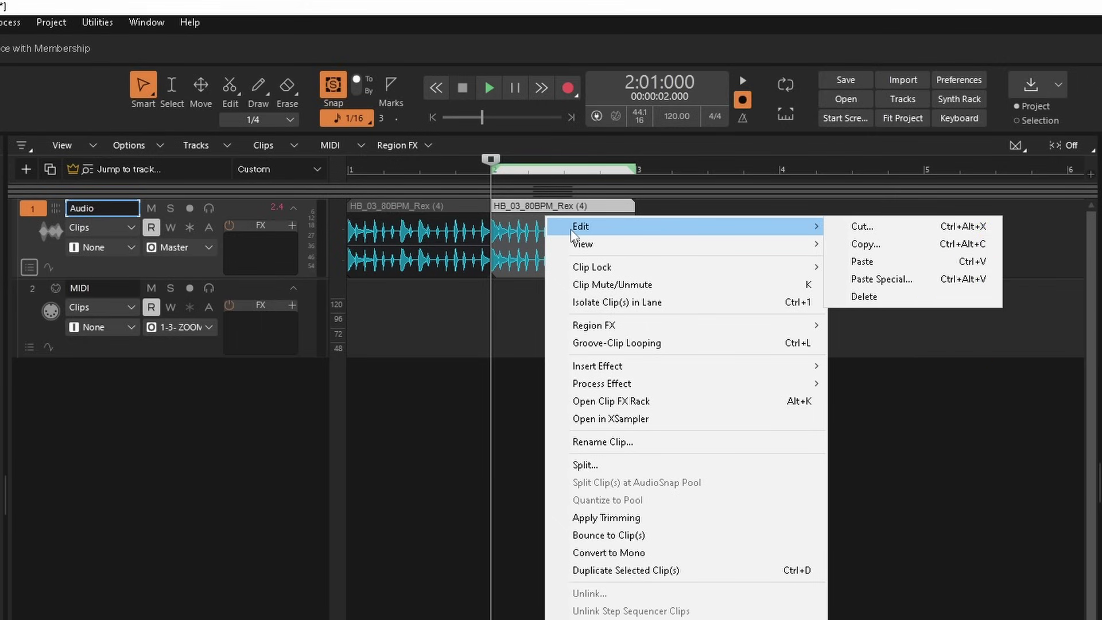
{"action": "left_click", "coordinate": [866, 297]}
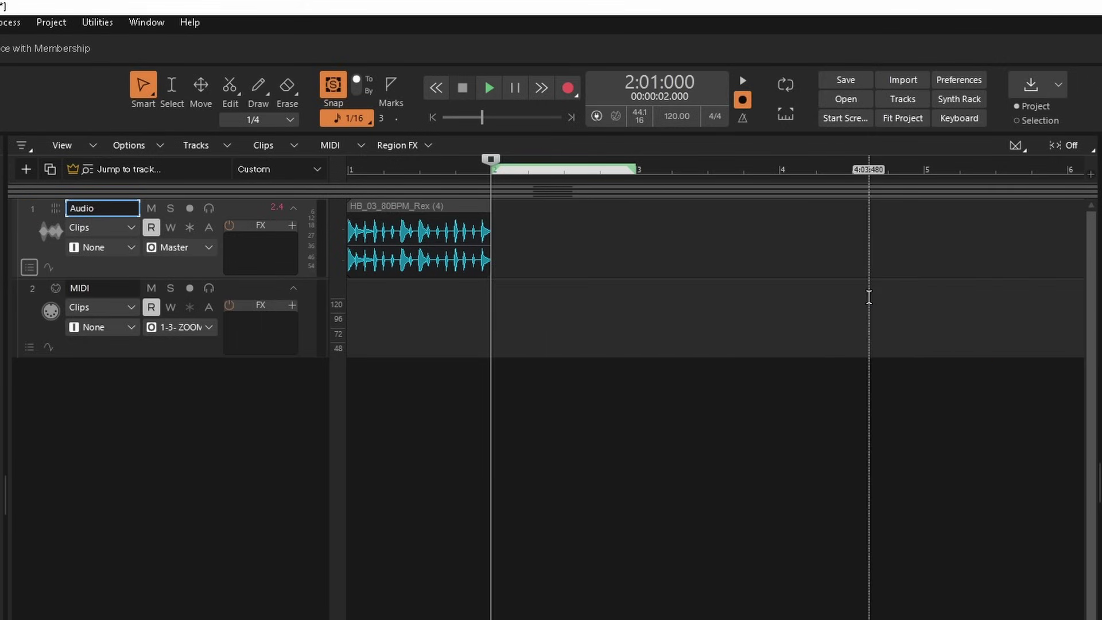
{"action": "key", "text": "ctrl+z"}
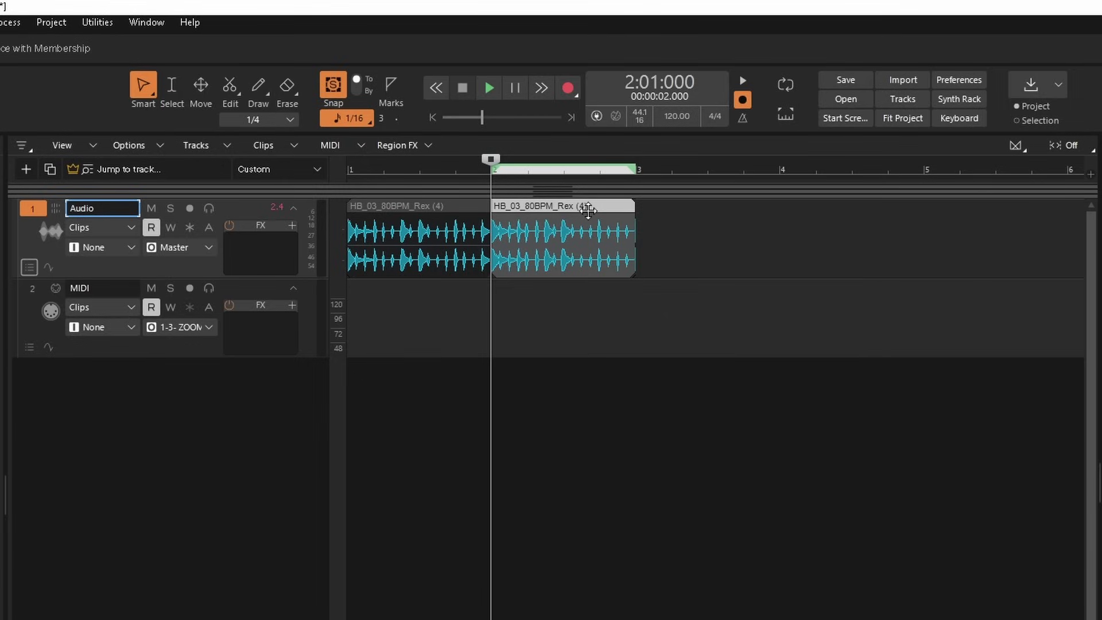
{"action": "key", "text": "ctrl+x"}
{"action": "key", "text": "Delete"}
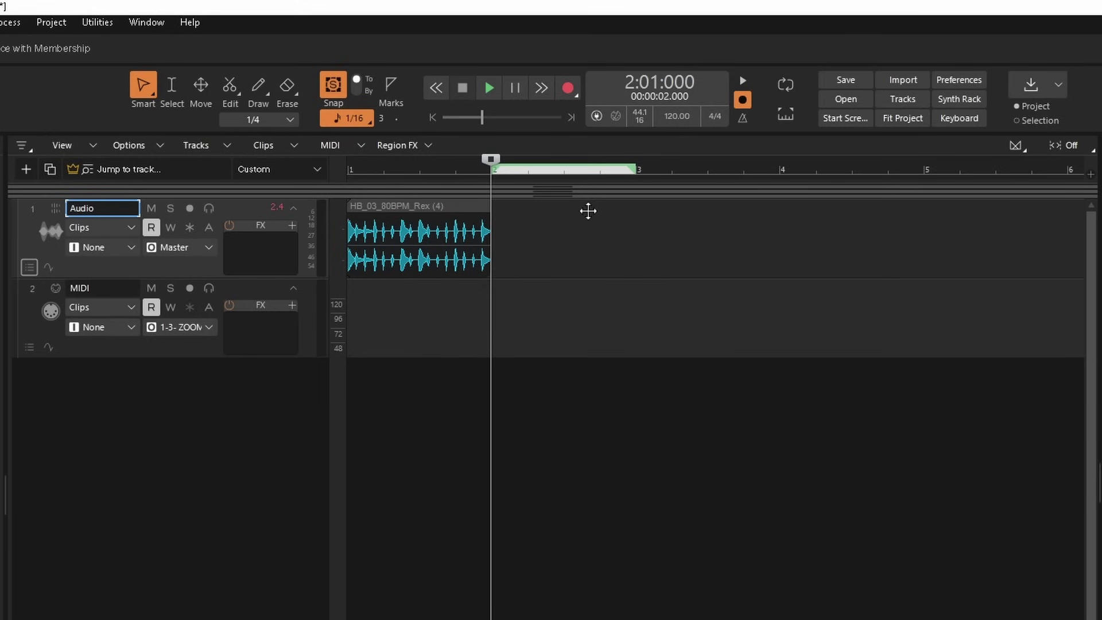
Copy the first-bar HB_03_80BPM_Rex (4) clip to the clipboard.
{"action": "right_click", "coordinate": [444, 213]}
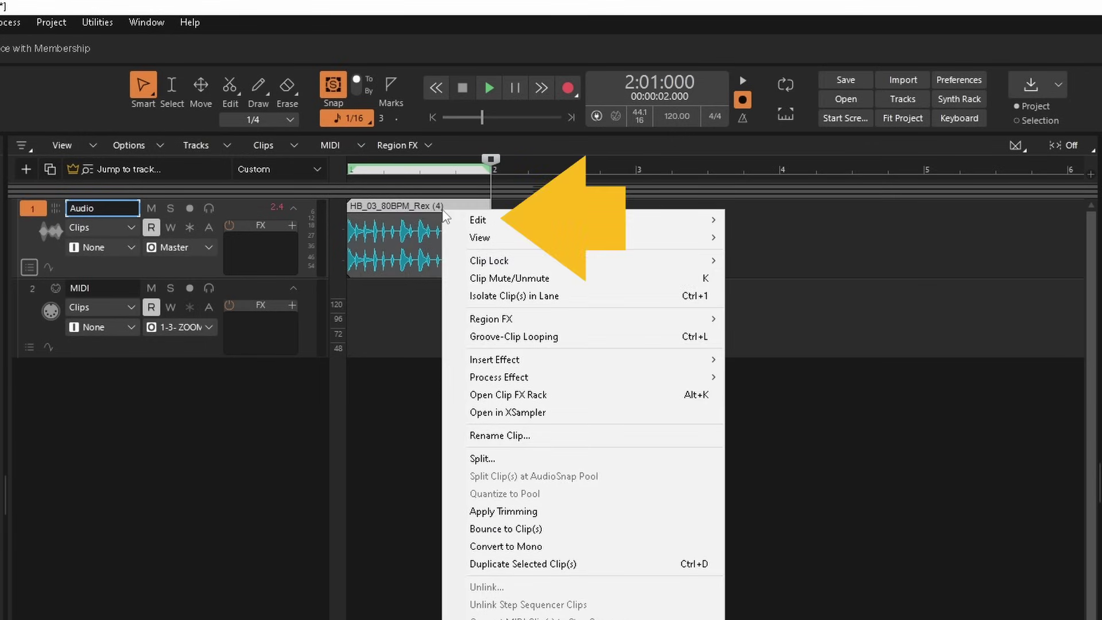
{"action": "mouse_move", "coordinate": [474, 225]}
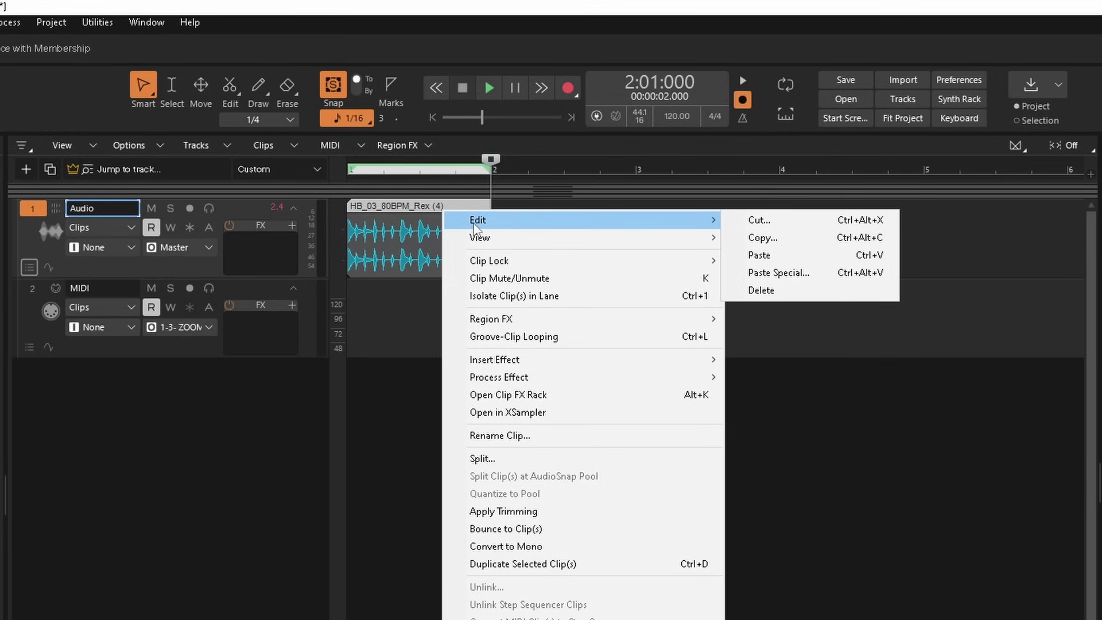
{"action": "left_click", "coordinate": [753, 239]}
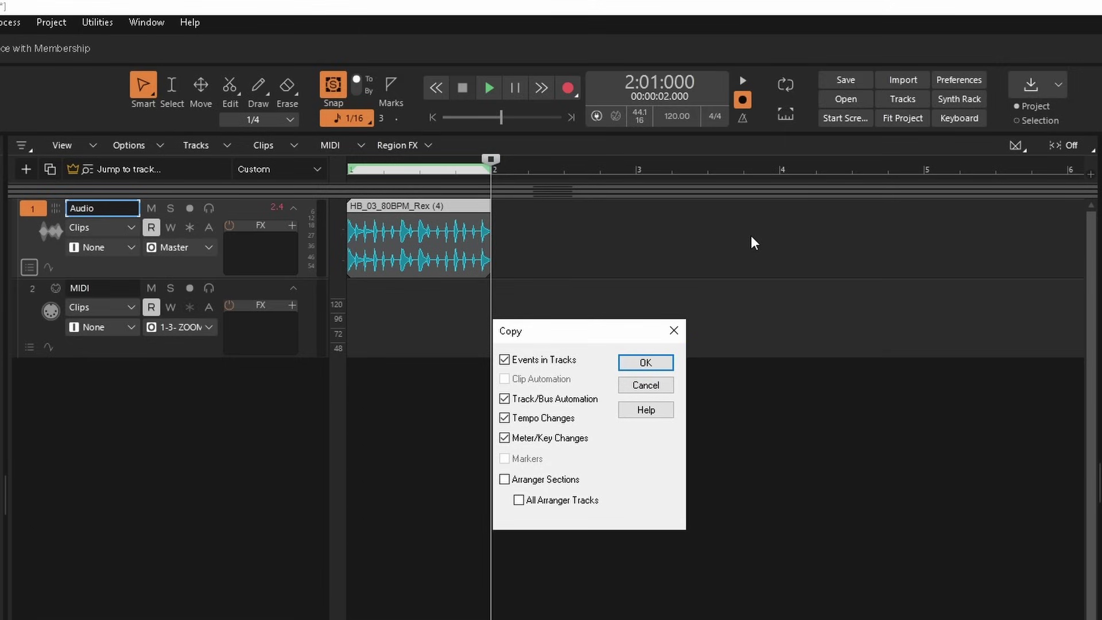
{"action": "left_click", "coordinate": [652, 362]}
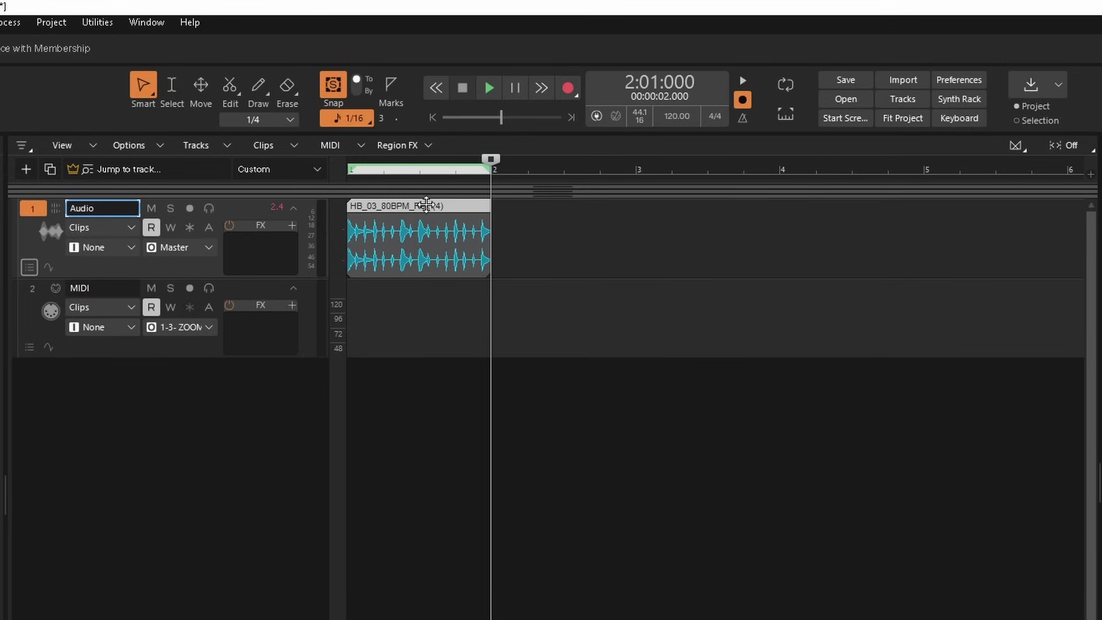
{"action": "key", "text": "ctrl+c"}
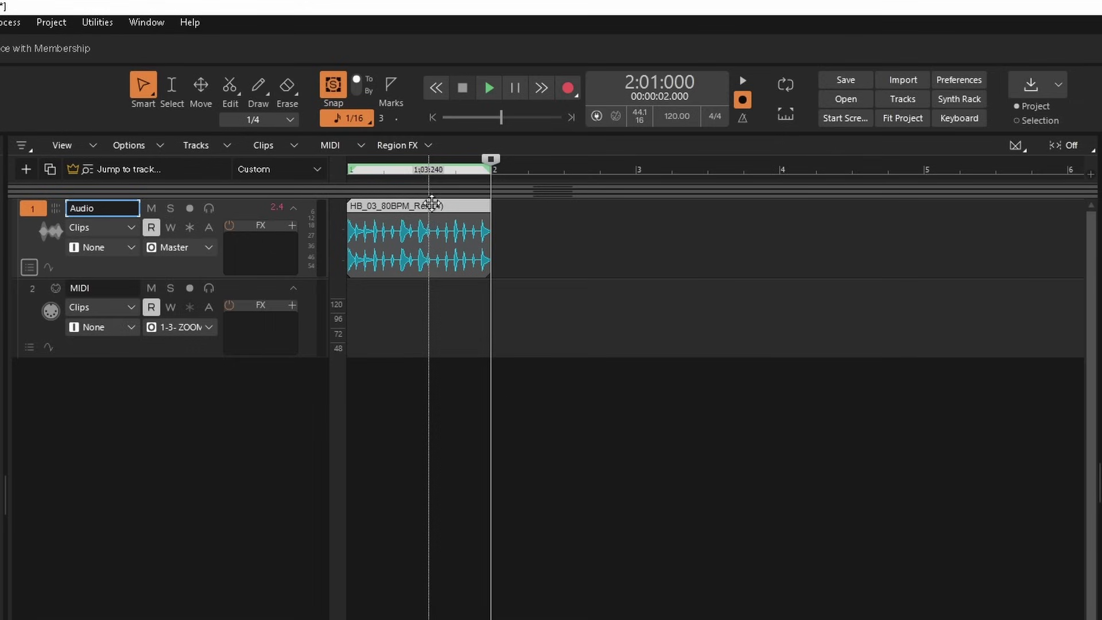
Paste the one-bar clip at bar 3, then set the now time to bar 2.
{"action": "left_click", "coordinate": [634, 170]}
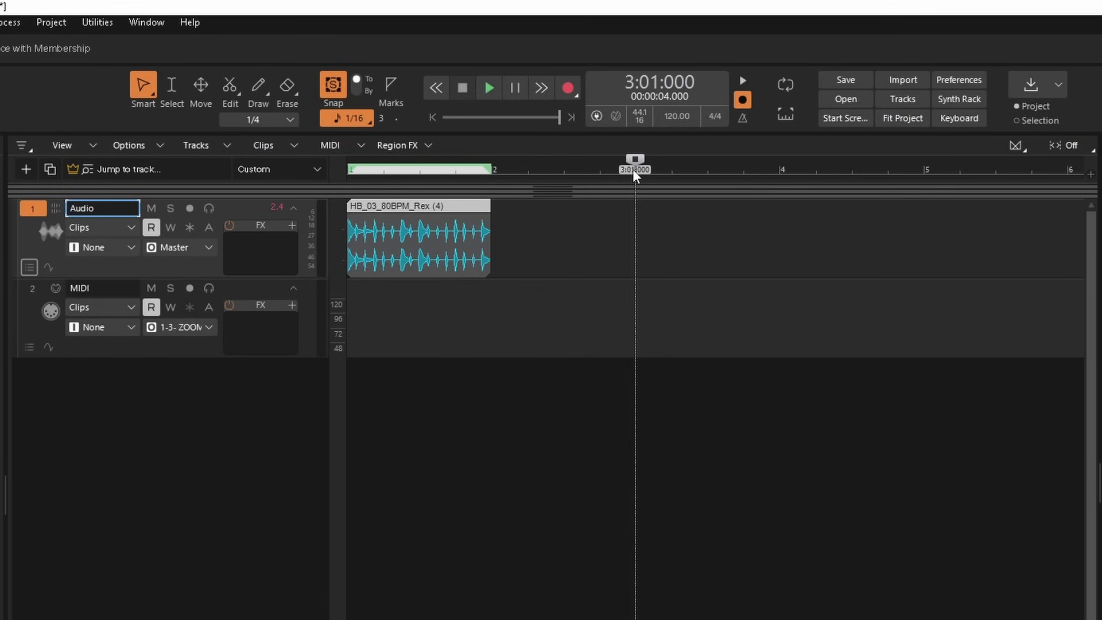
{"action": "right_click", "coordinate": [644, 226]}
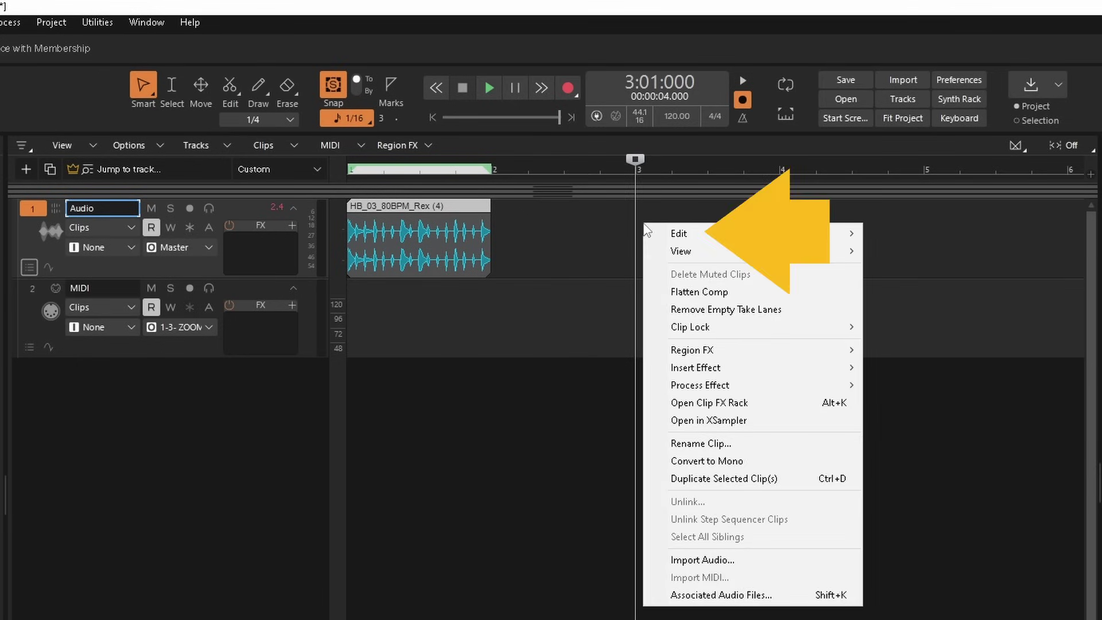
{"action": "mouse_move", "coordinate": [689, 238]}
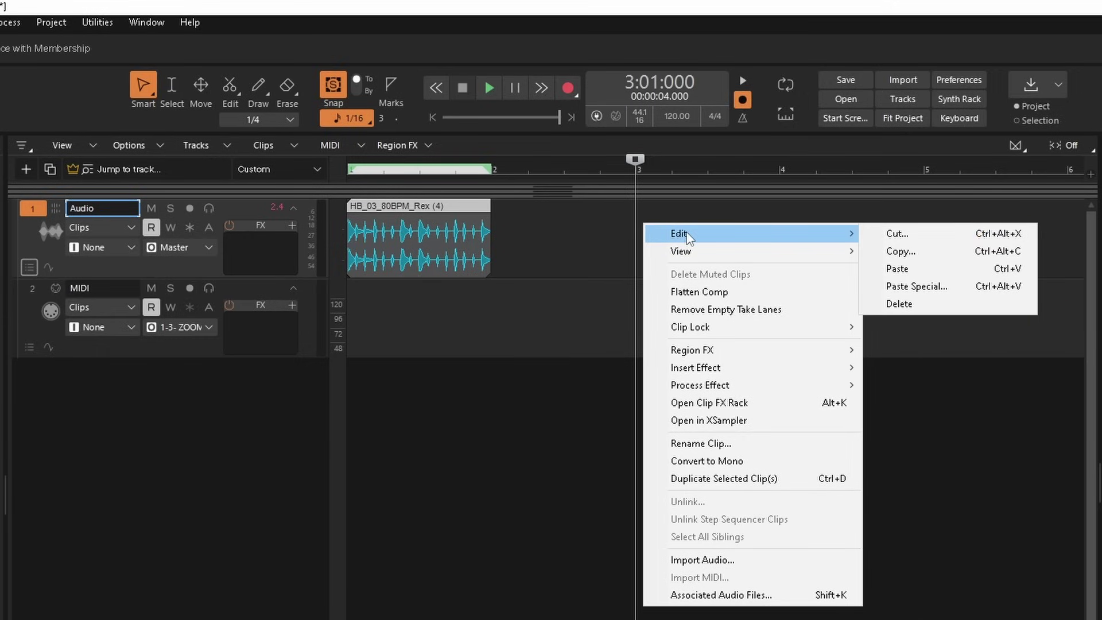
{"action": "left_click", "coordinate": [890, 268]}
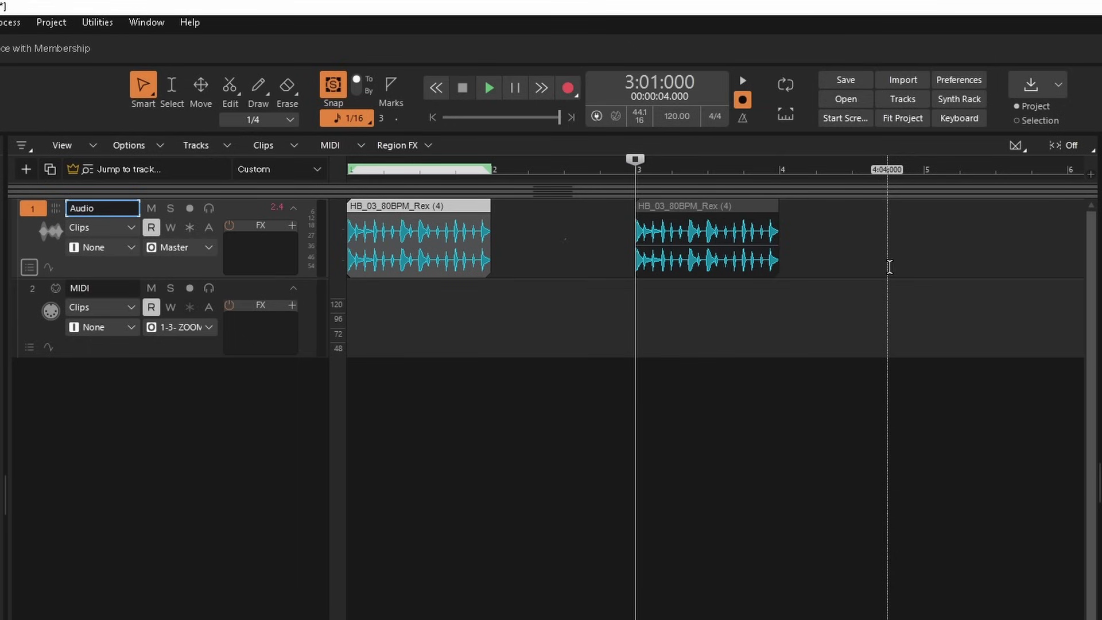
{"action": "left_click", "coordinate": [492, 170]}
{"action": "key", "text": "ctrl+v"}
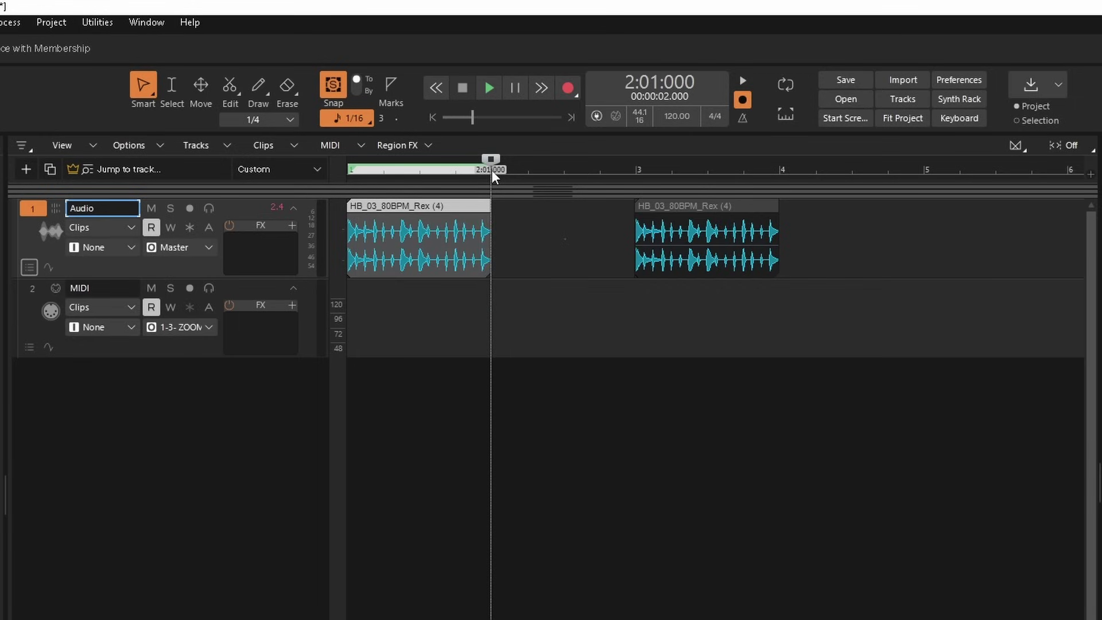
Paste the copied bar into bar 2 and move the now time to bar 4.
{"action": "key", "text": "ctrl+v"}
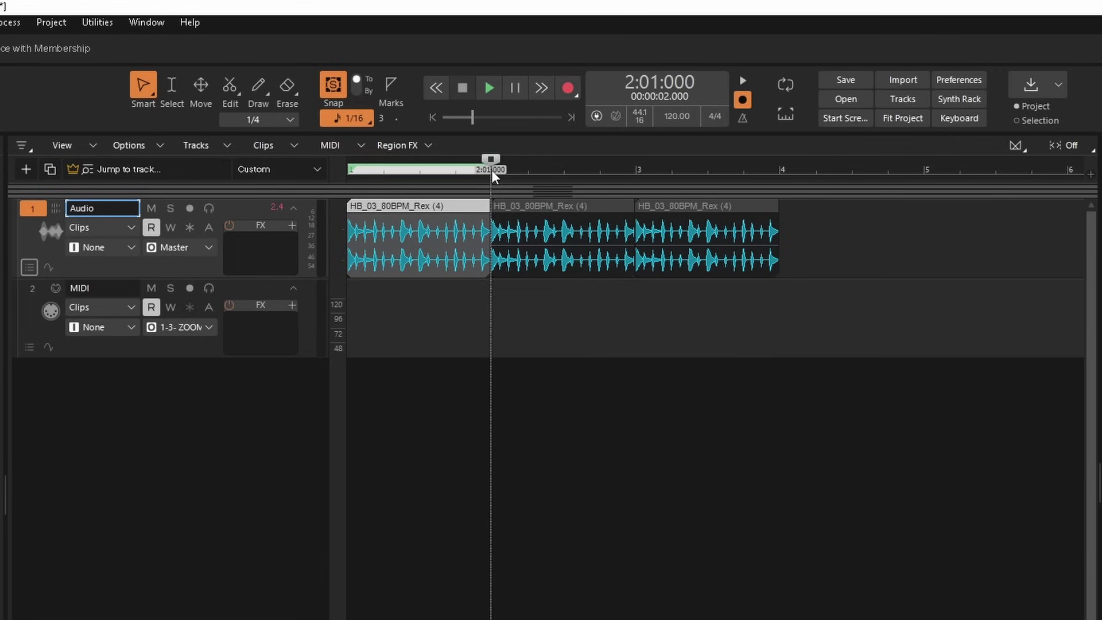
{"action": "left_click", "coordinate": [779, 168]}
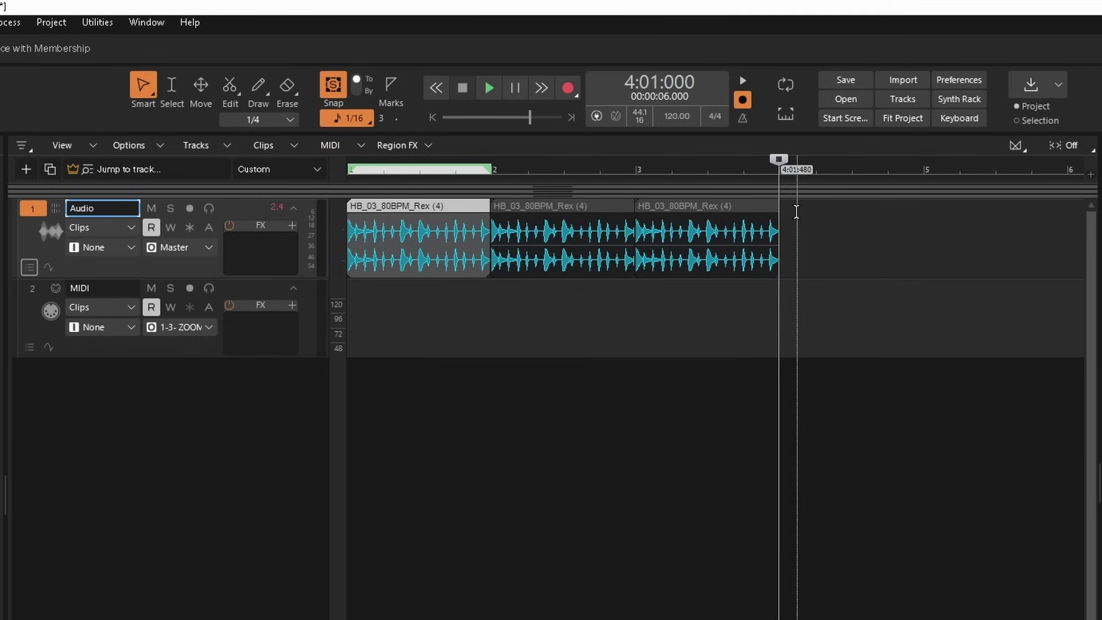
Paste Special the bar with 4 repetitions from bar 4, then undo all pasted copies.
{"action": "right_click", "coordinate": [797, 245]}
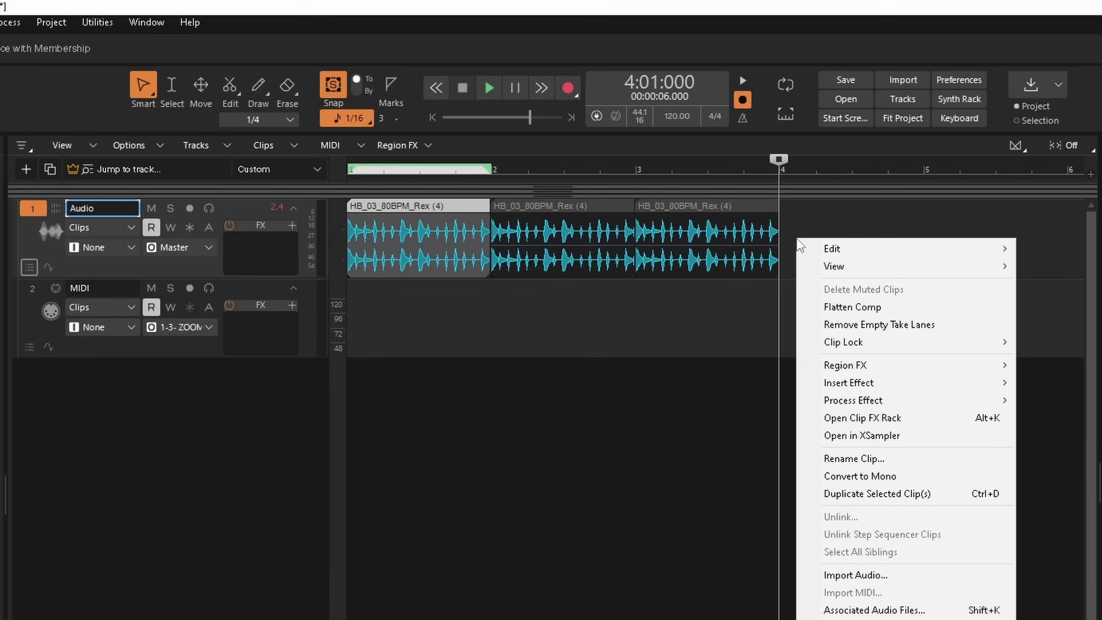
{"action": "mouse_move", "coordinate": [823, 254]}
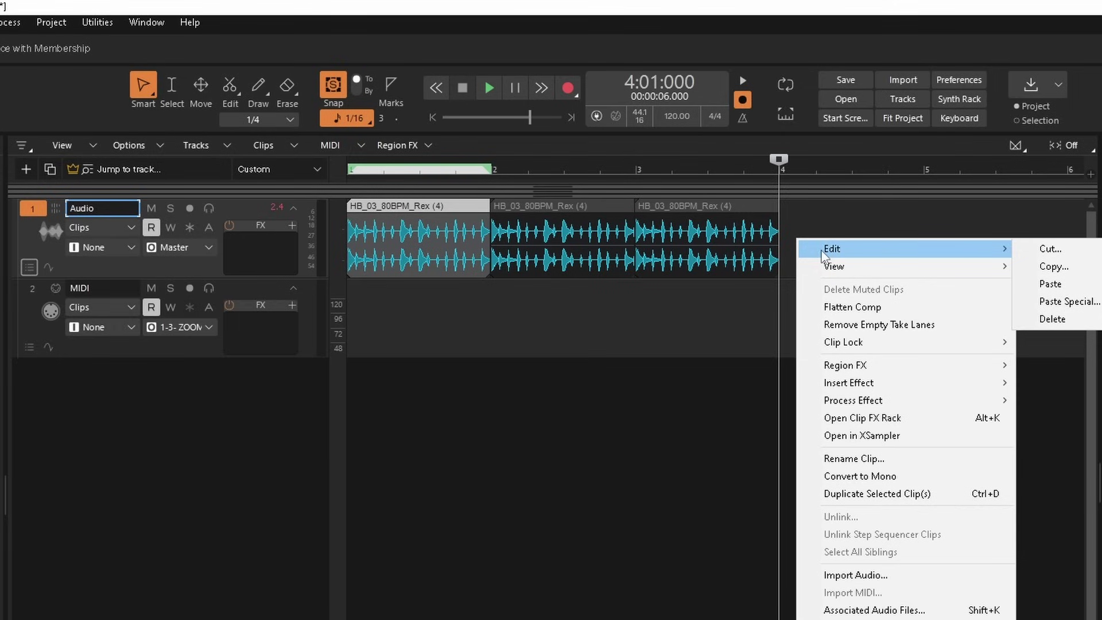
{"action": "left_click", "coordinate": [1069, 301]}
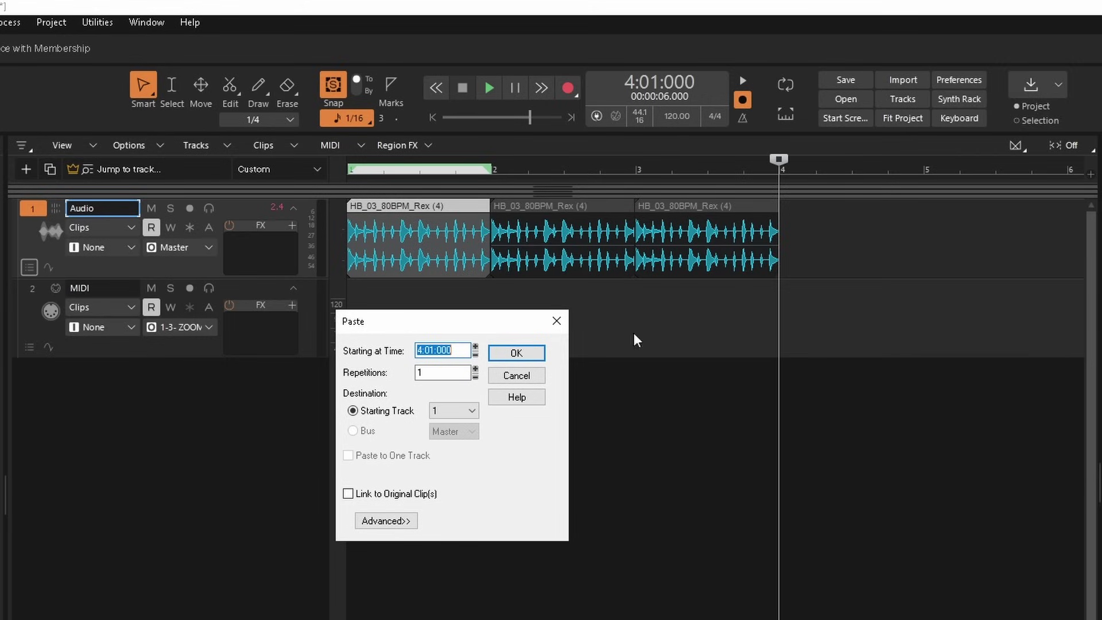
{"action": "left_click", "coordinate": [434, 371]}
{"action": "double_click", "coordinate": [433, 371]}
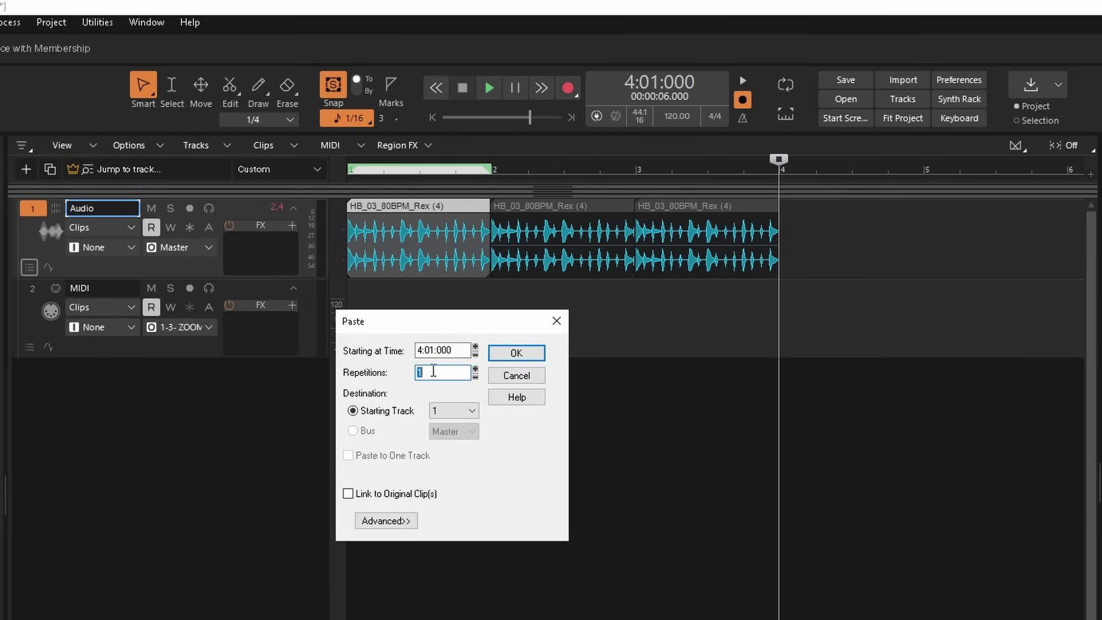
{"action": "type", "text": "4"}
{"action": "left_click", "coordinate": [516, 352]}
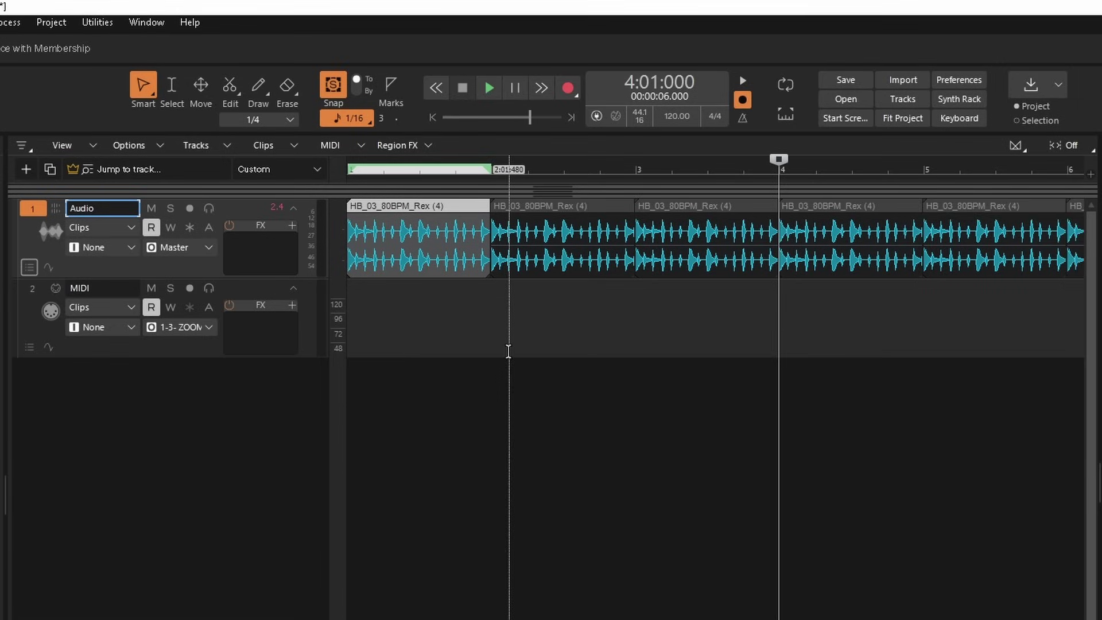
{"action": "key", "text": "ctrl+z"}
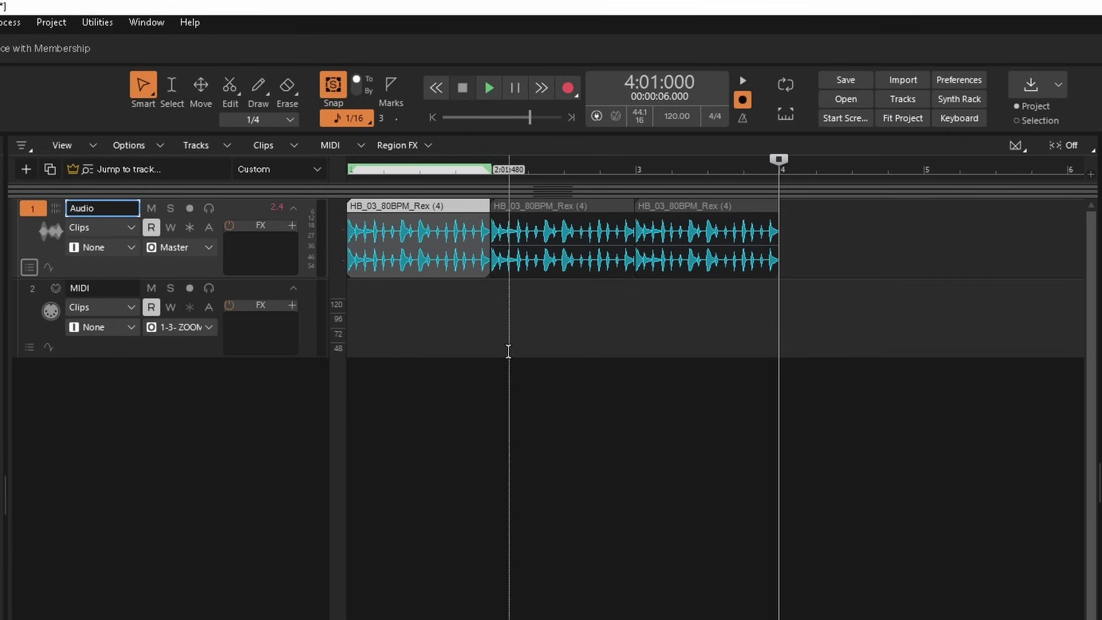
{"action": "key", "text": "ctrl+z"}
{"action": "key", "text": "ctrl+z"}
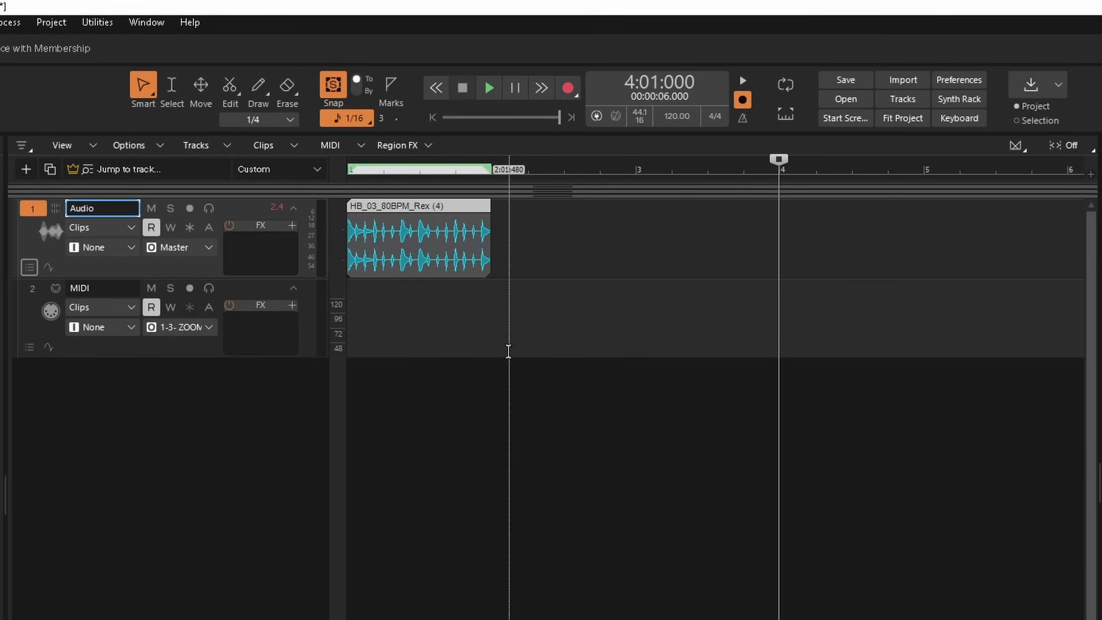
Open Paste Special starting at 2:01:000 and set Repetitions to 3.
{"action": "left_click", "coordinate": [494, 170]}
{"action": "key", "text": "ctrl+alt+v"}
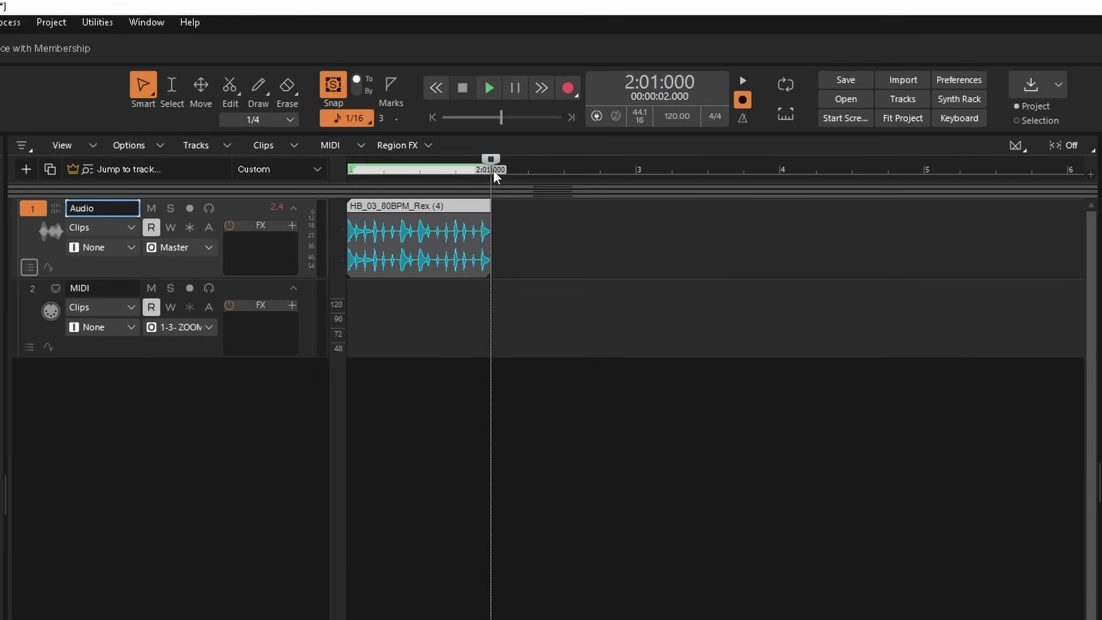
{"action": "key", "text": "ctrl+alt+v"}
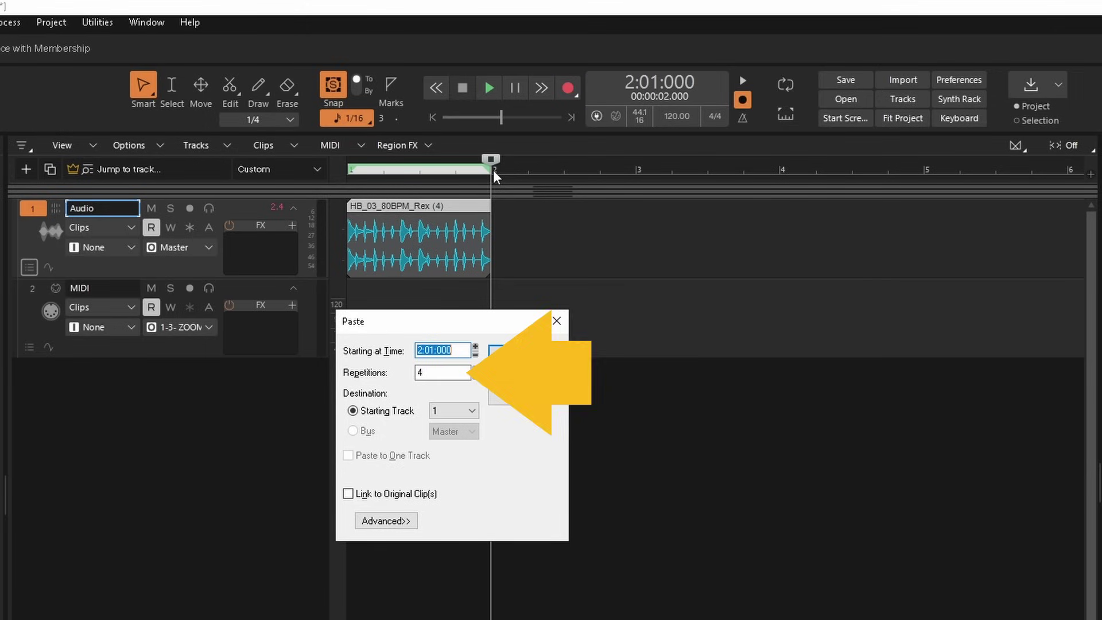
{"action": "double_click", "coordinate": [430, 371]}
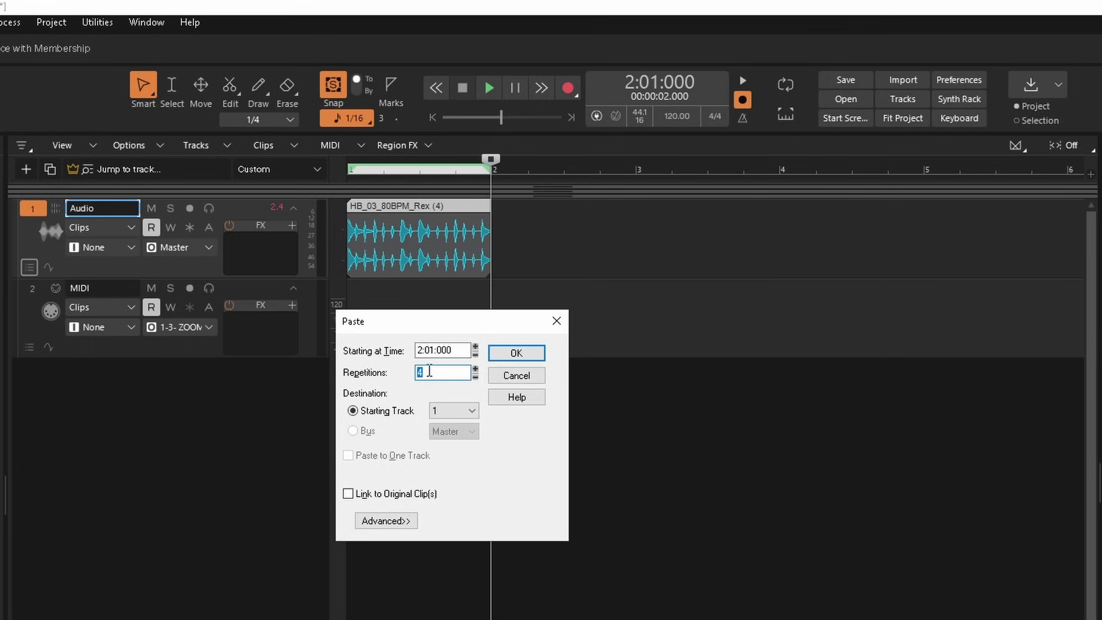
{"action": "type", "text": "3"}
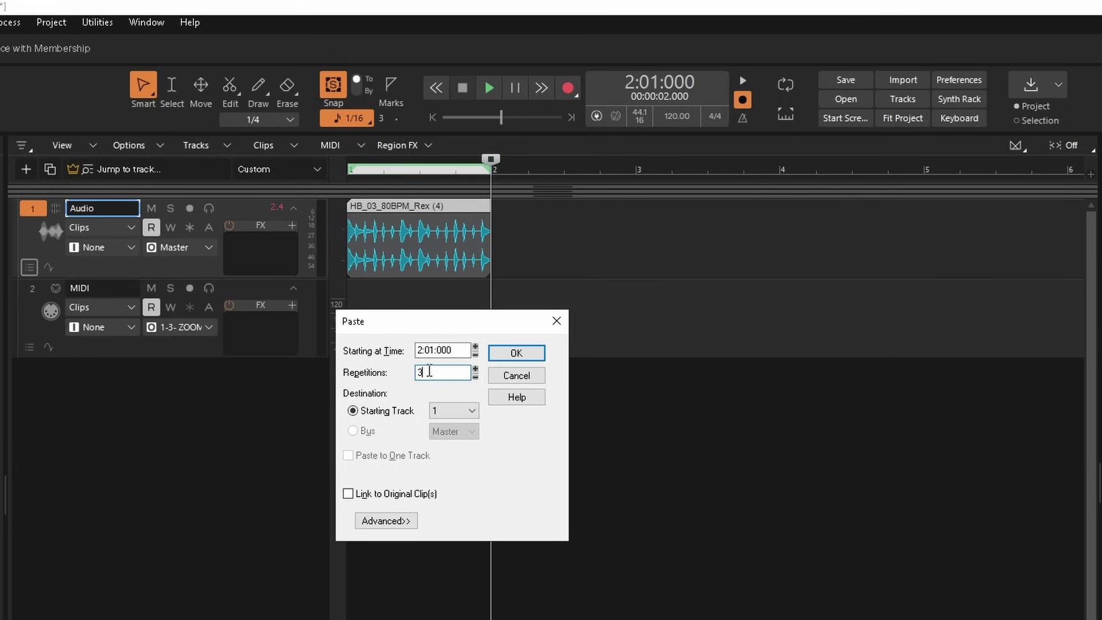